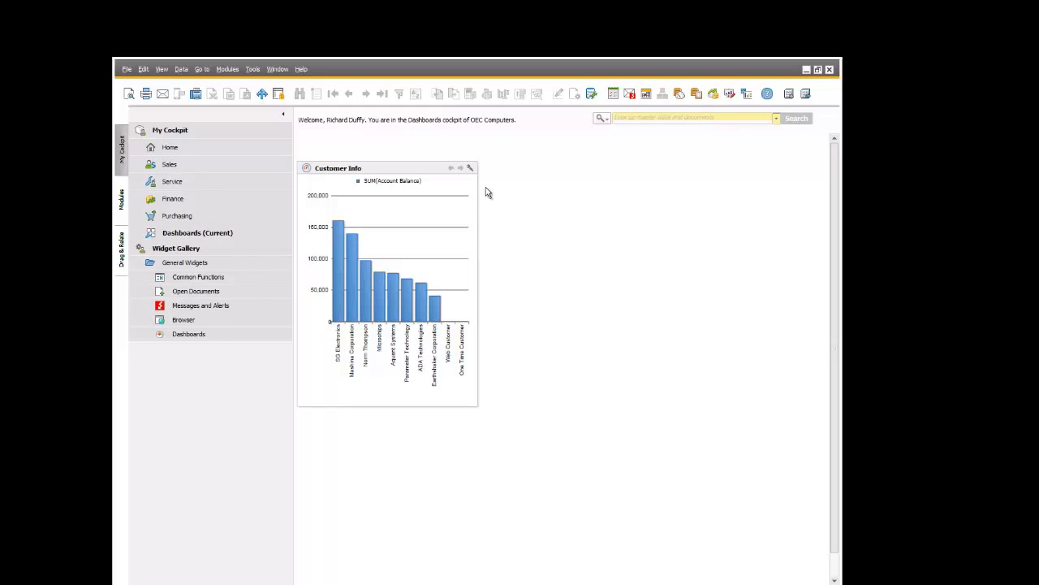
{"action": "left_click", "coordinate": [258, 73]}
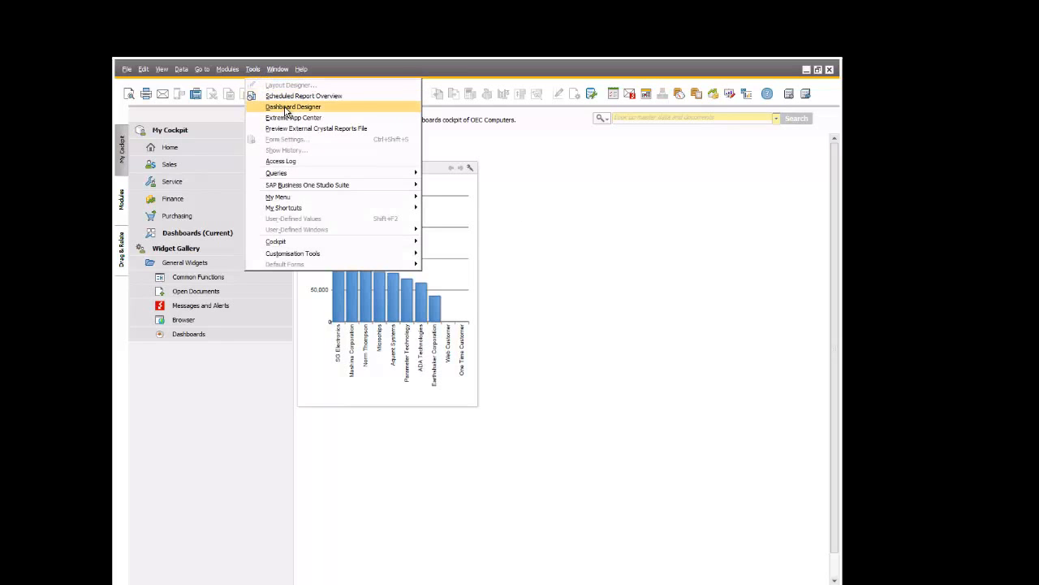
{"action": "left_click", "coordinate": [623, 202]}
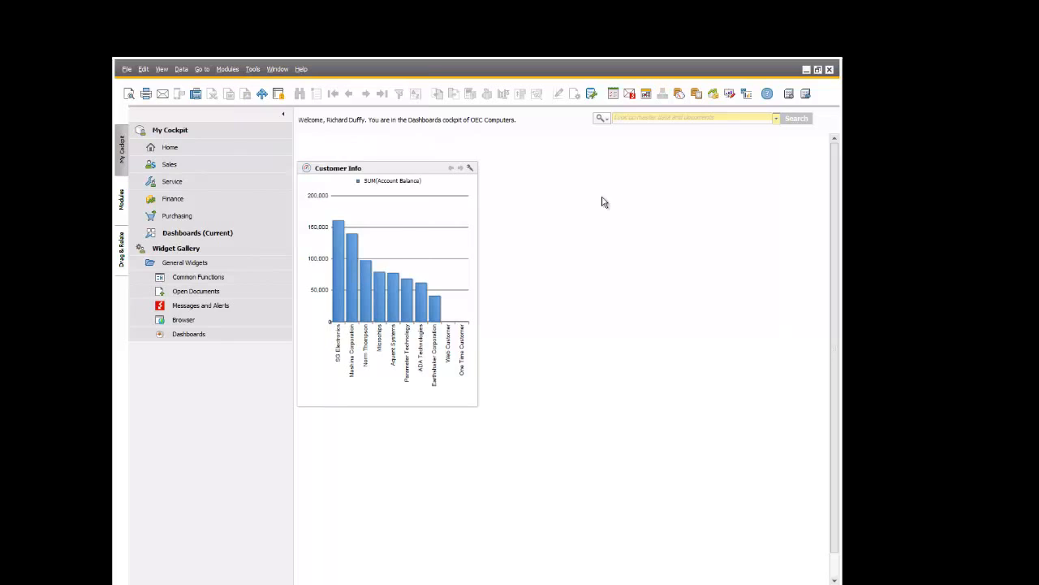
- Go from the Customer Info widget's settings to the dashboard manager and open the pervasive Customer Info dashboard for editing
{"action": "left_click", "coordinate": [470, 168]}
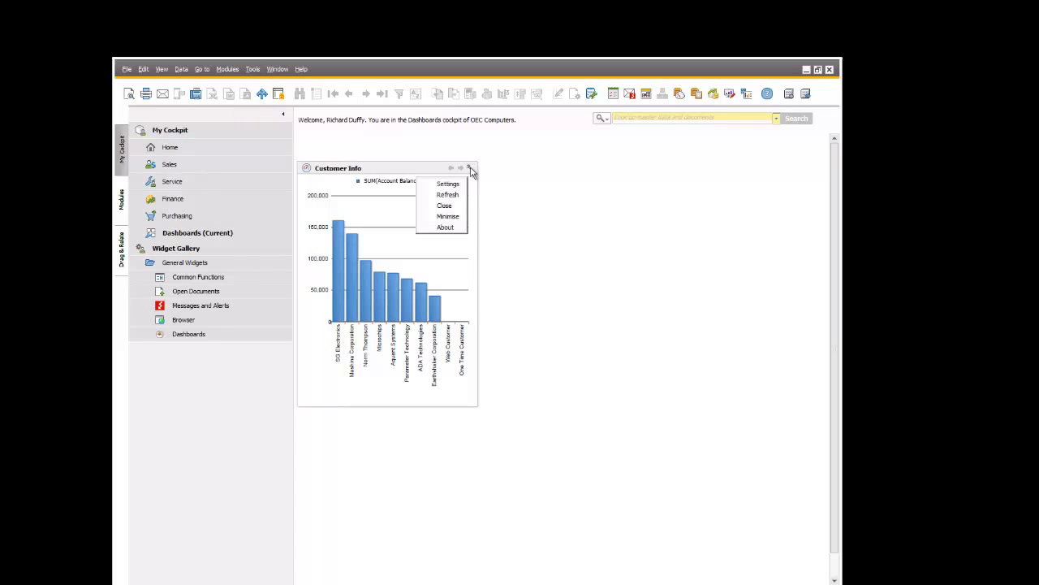
{"action": "left_click", "coordinate": [450, 184]}
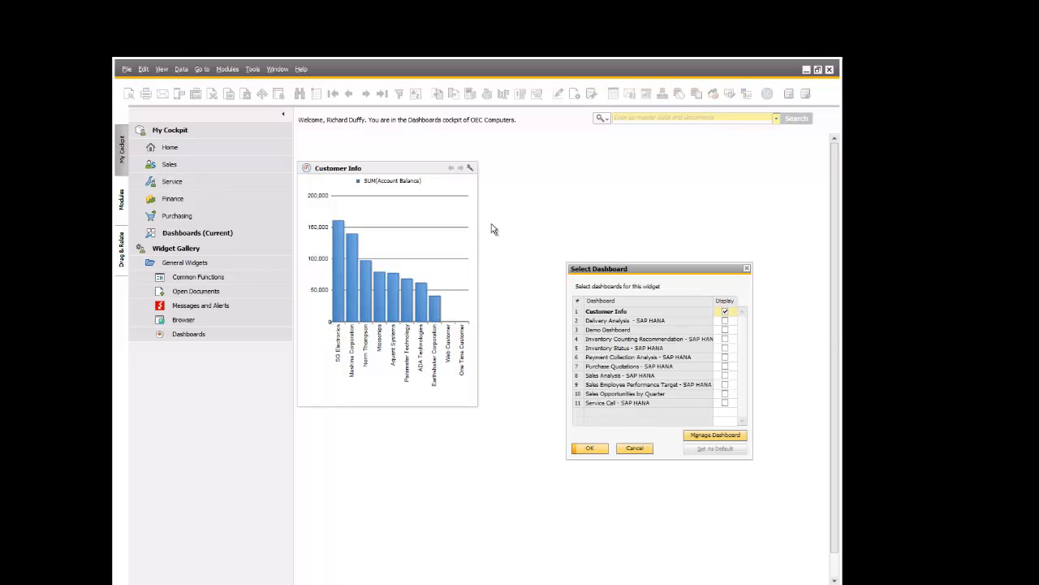
{"action": "left_click", "coordinate": [622, 311]}
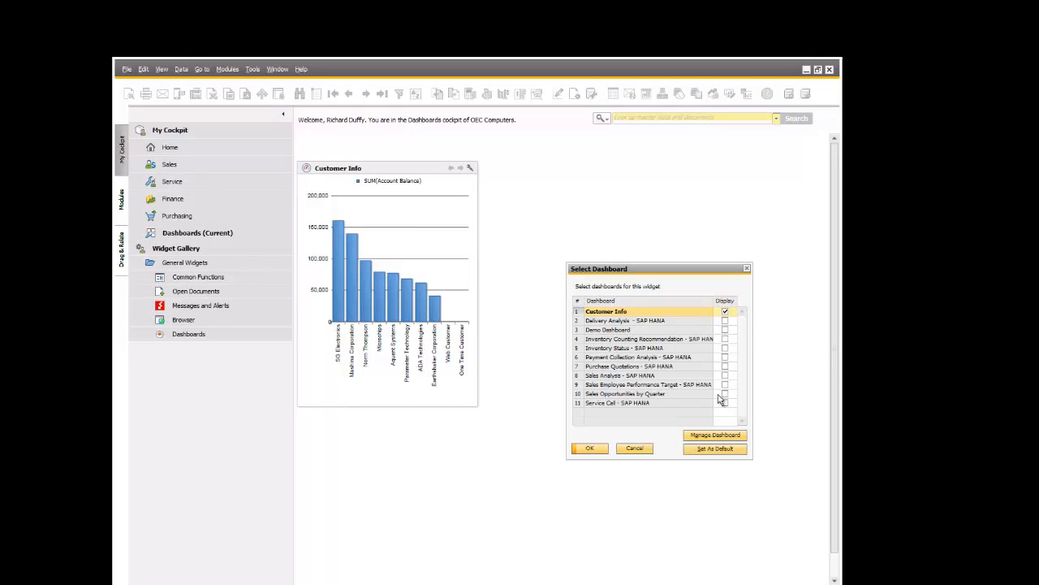
{"action": "left_click", "coordinate": [729, 439]}
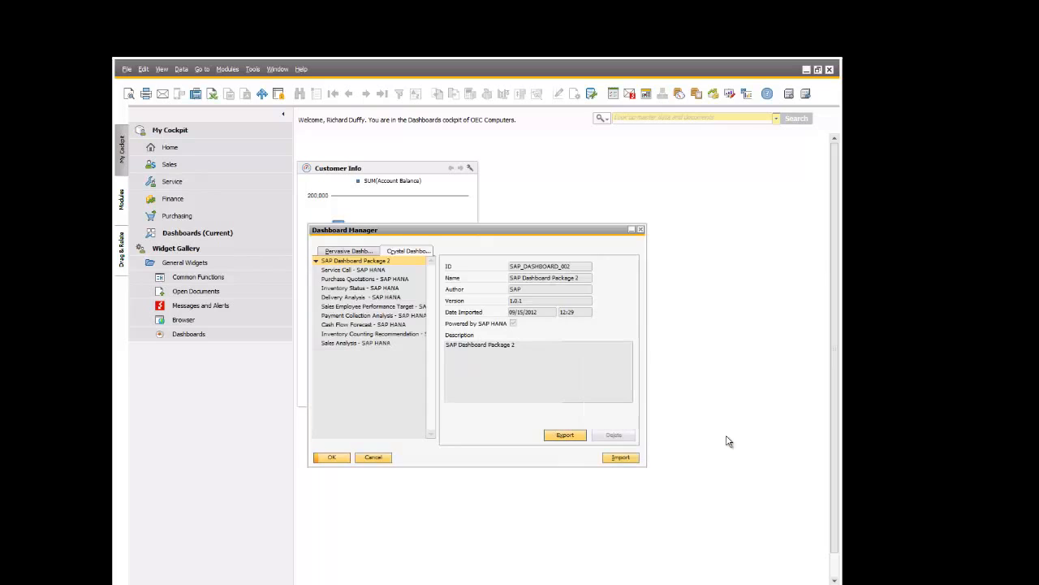
{"action": "left_click", "coordinate": [355, 252]}
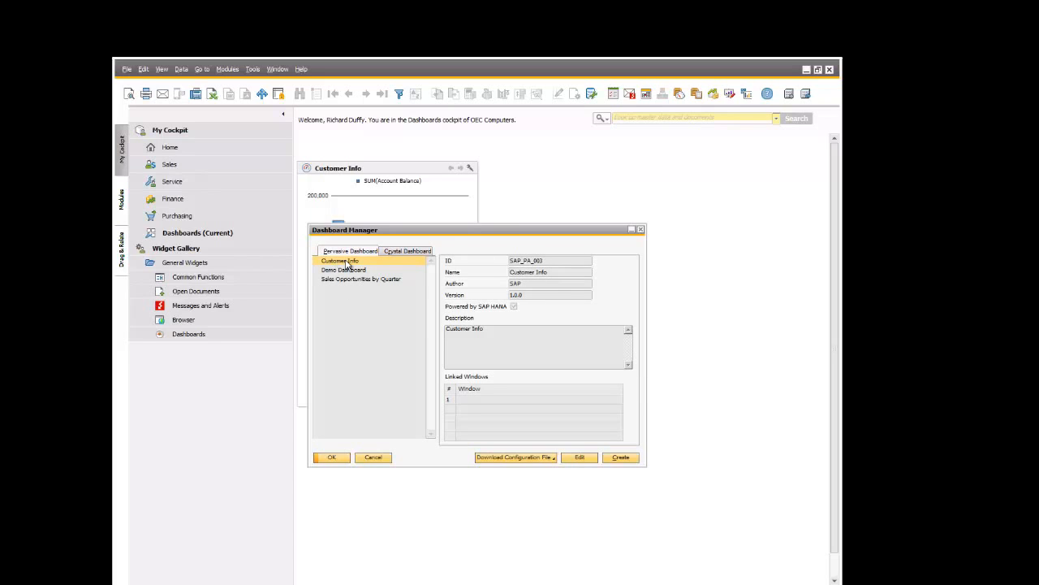
{"action": "left_click", "coordinate": [579, 457]}
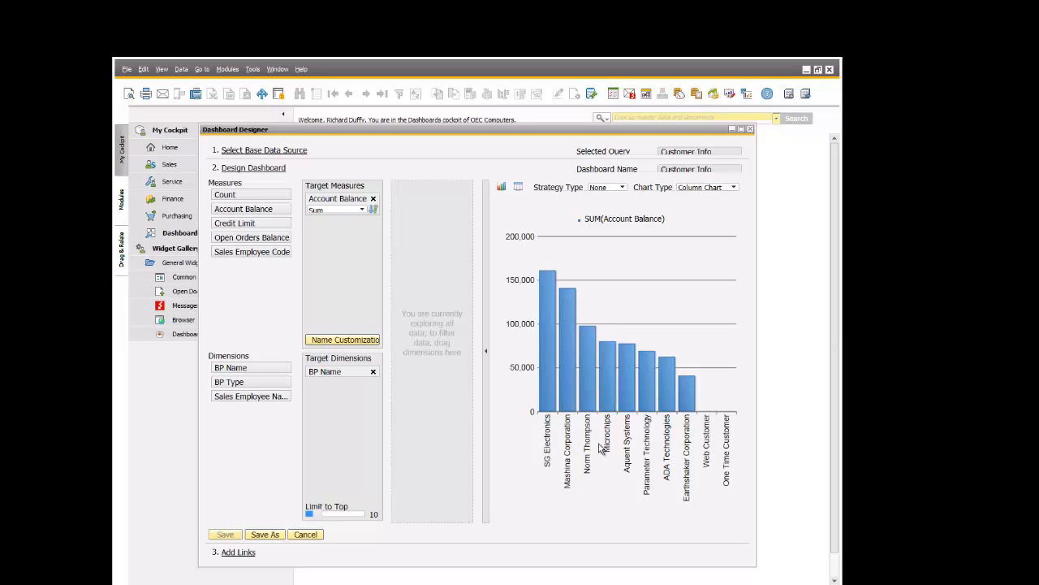
- Replace the BP Name target dimension with Sales Employee Name in the dashboard design
{"action": "left_click", "coordinate": [372, 374]}
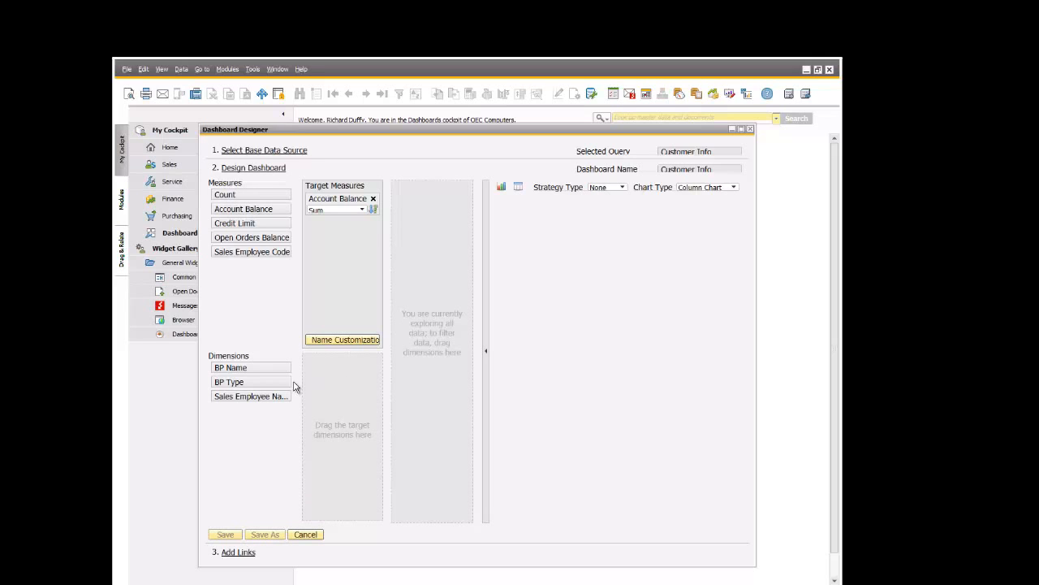
{"action": "left_click_drag", "start_coordinate": [272, 398], "coordinate": [344, 391]}
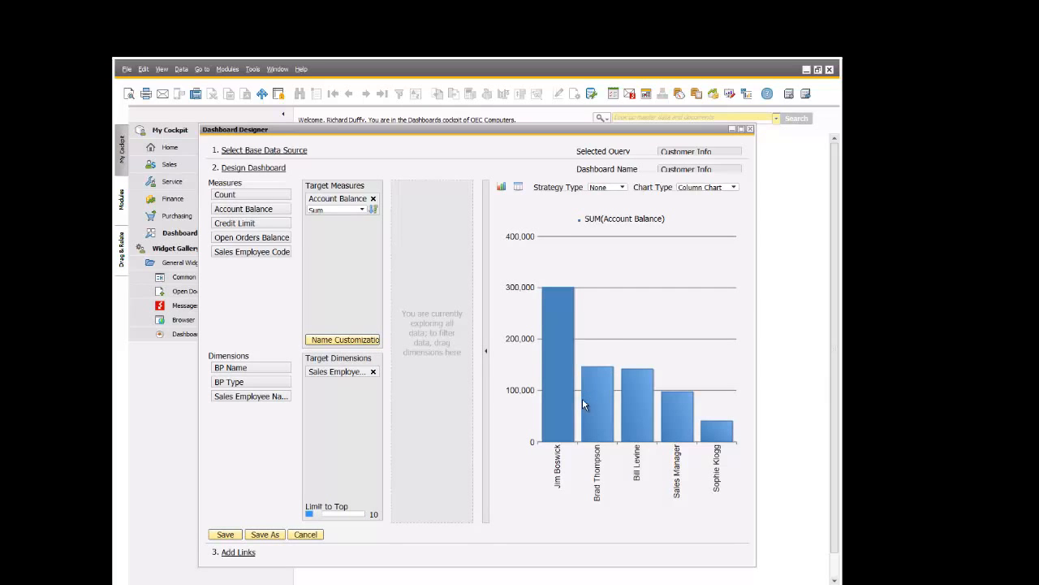
{"action": "mouse_move", "coordinate": [583, 403]}
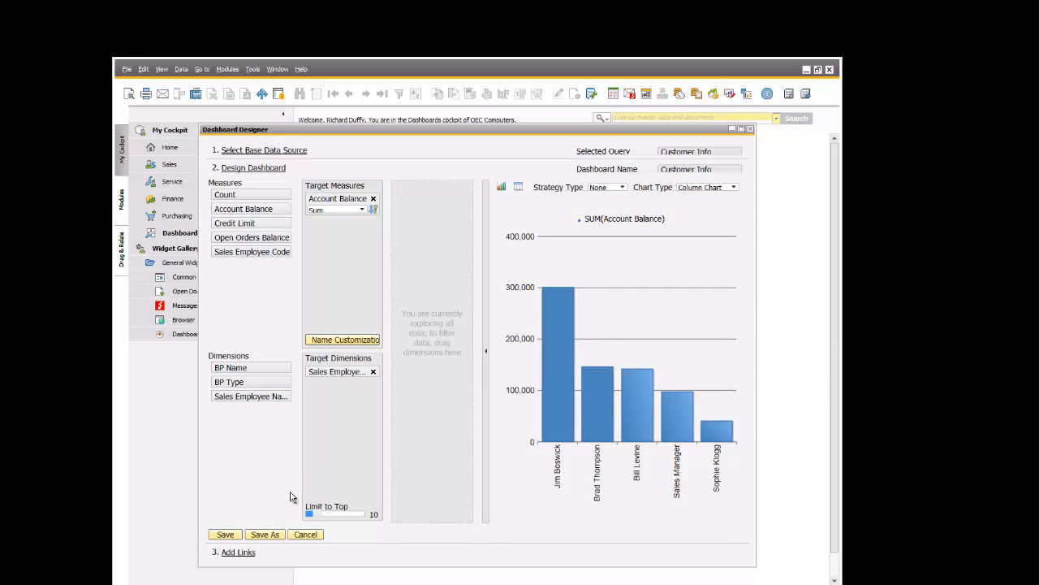
- Save the modified dashboard as a copy named "Customer Info by Sales Rep"
{"action": "left_click", "coordinate": [258, 536]}
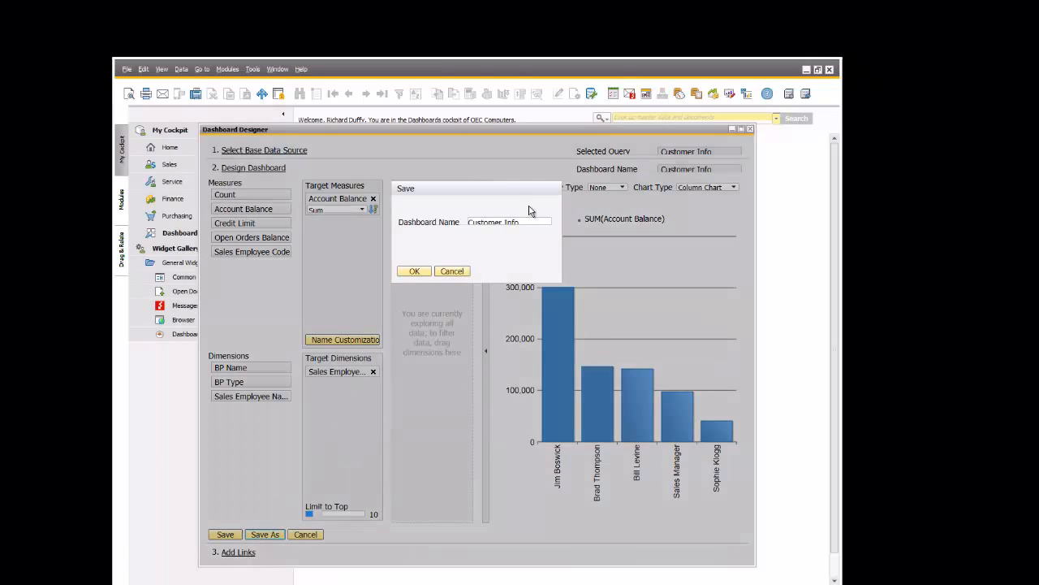
{"action": "left_click", "coordinate": [529, 220]}
{"action": "type", "text": "by Sales Rep"}
{"action": "left_click", "coordinate": [414, 274]}
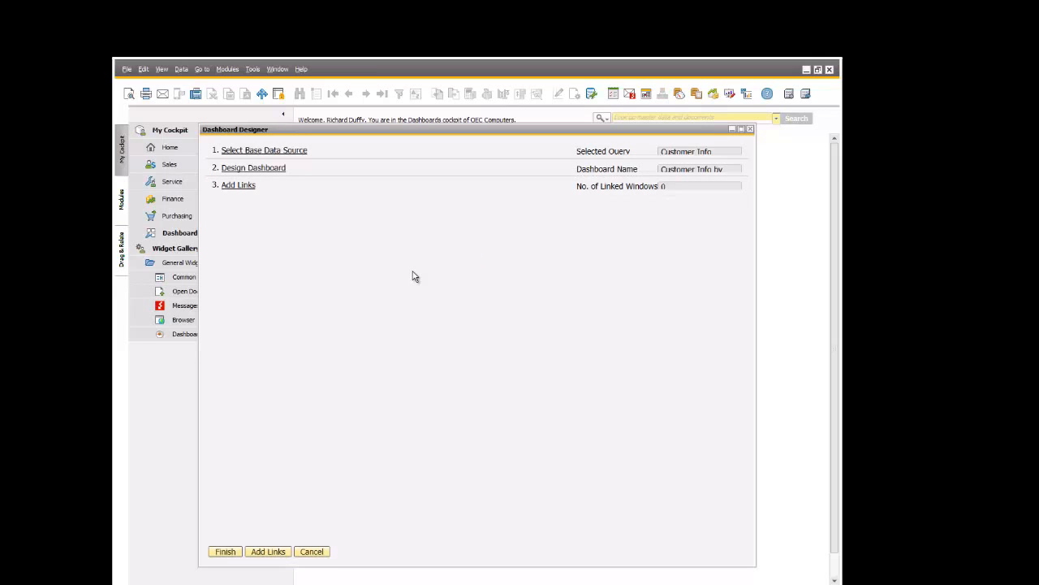
- Reopen the dashboard design and add BP Name as a second target dimension below Sales Employee Name
{"action": "left_click", "coordinate": [253, 168]}
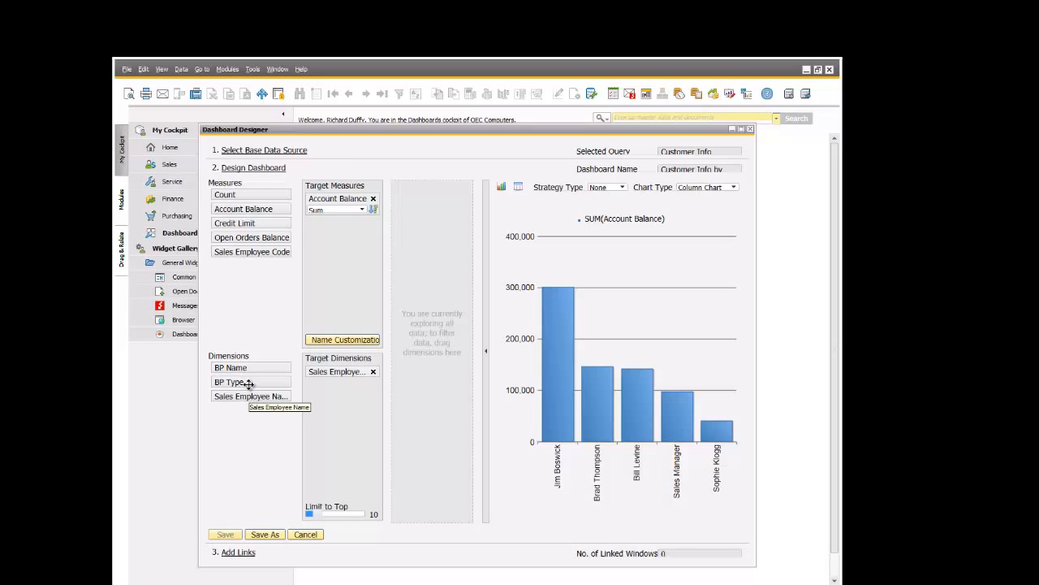
{"action": "left_click_drag", "start_coordinate": [244, 368], "coordinate": [331, 390]}
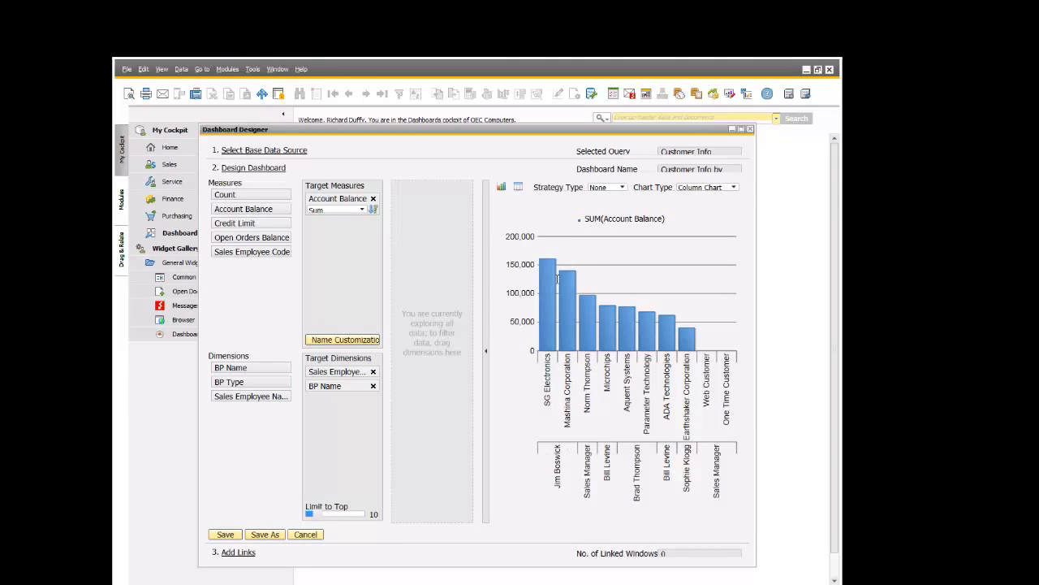
{"action": "mouse_move", "coordinate": [551, 291]}
{"action": "mouse_move", "coordinate": [567, 328]}
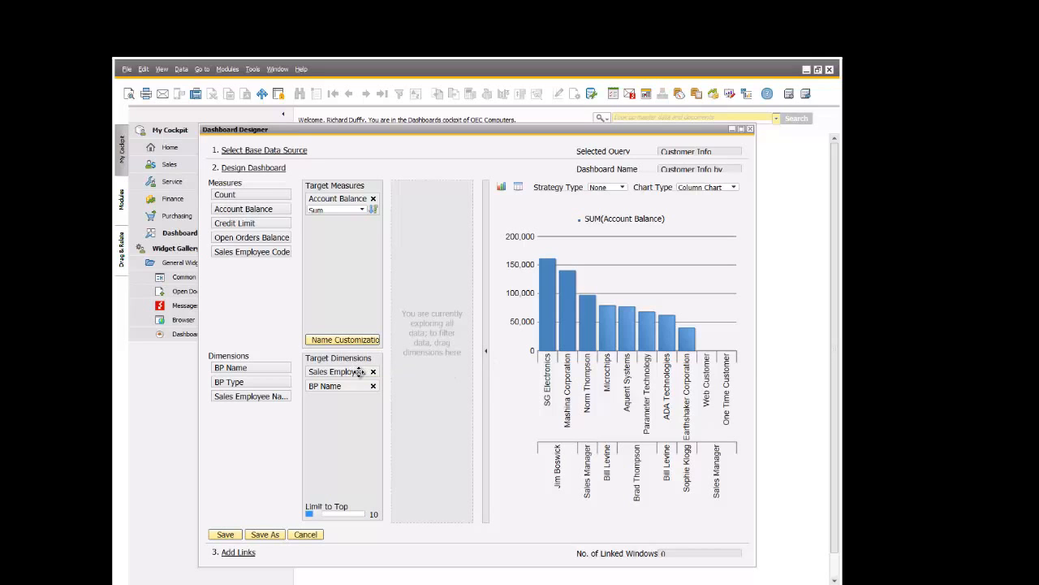
- Try placing BP Name above Sales Employee Name in the target dimensions and restore the original order
{"action": "left_click_drag", "start_coordinate": [360, 371], "coordinate": [371, 396]}
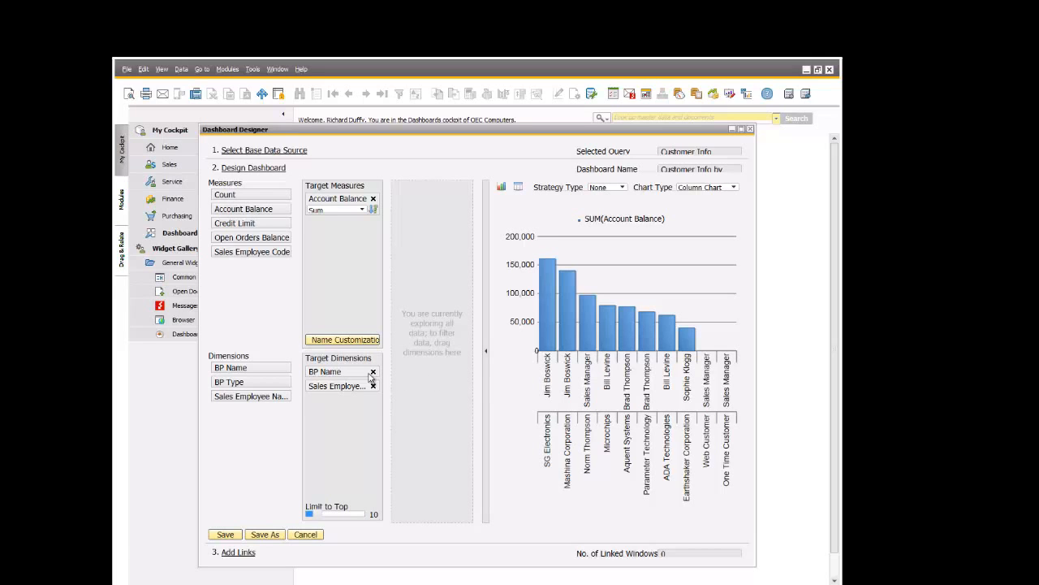
{"action": "left_click_drag", "start_coordinate": [345, 372], "coordinate": [344, 418]}
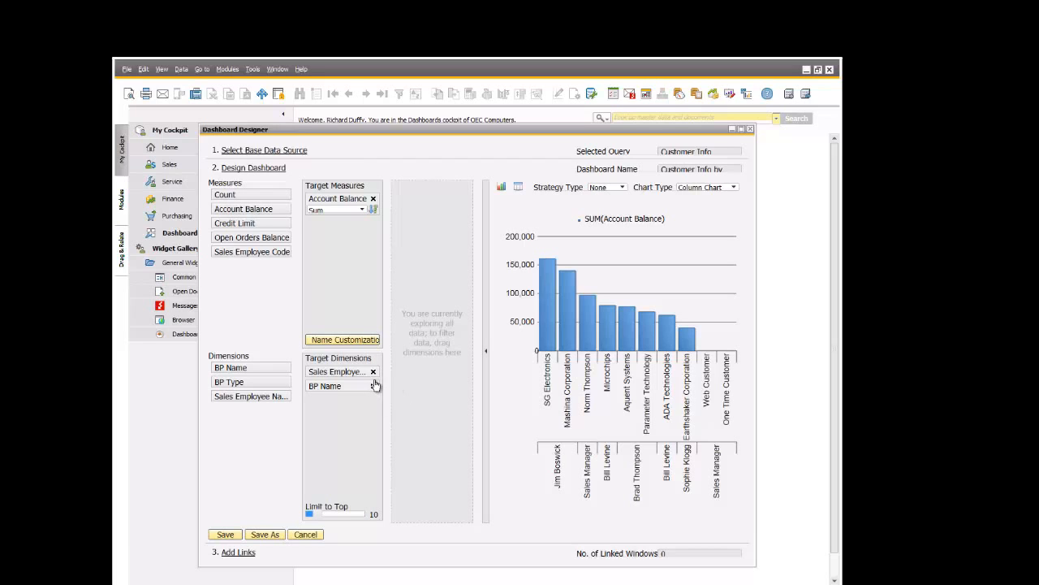
- Switch the dashboard preview to a Pie Chart of account balances
{"action": "left_click", "coordinate": [735, 187]}
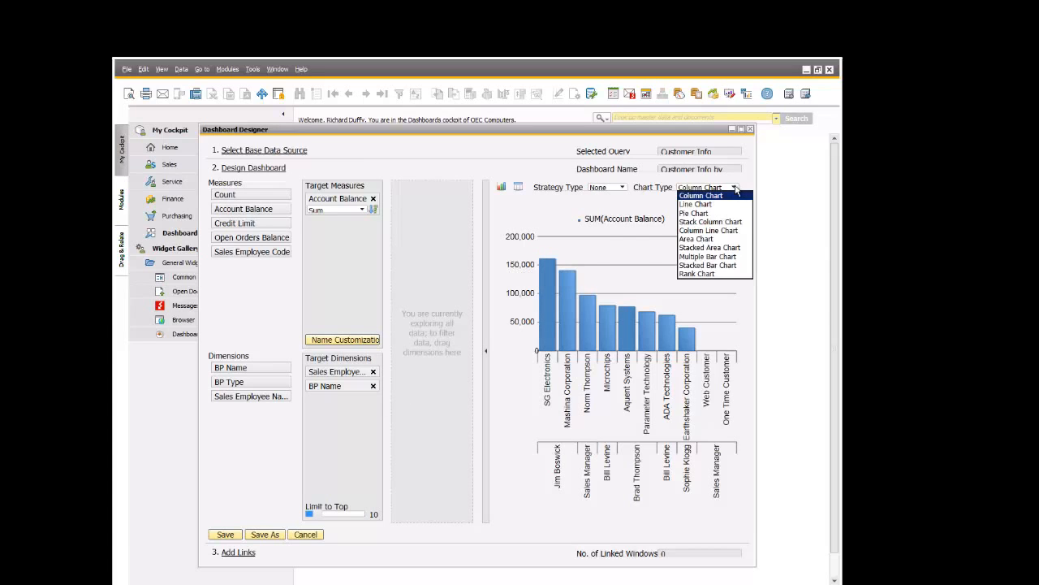
{"action": "left_click", "coordinate": [705, 214]}
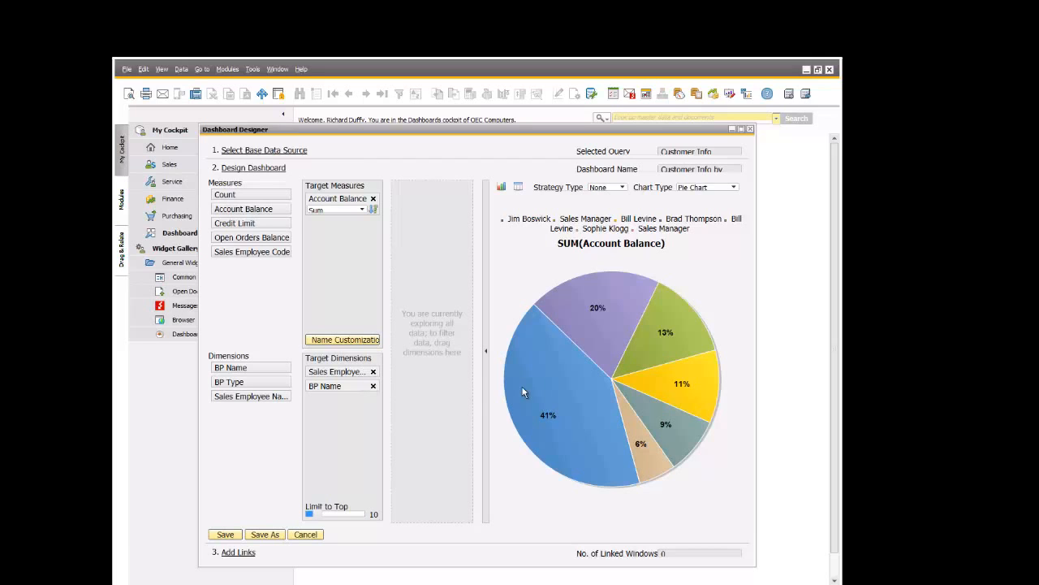
- Remove BP Name from the target dimensions so the chart groups only by sales employee, and check the slice values
{"action": "mouse_move", "coordinate": [527, 390]}
{"action": "mouse_move", "coordinate": [703, 368]}
{"action": "left_click", "coordinate": [373, 386]}
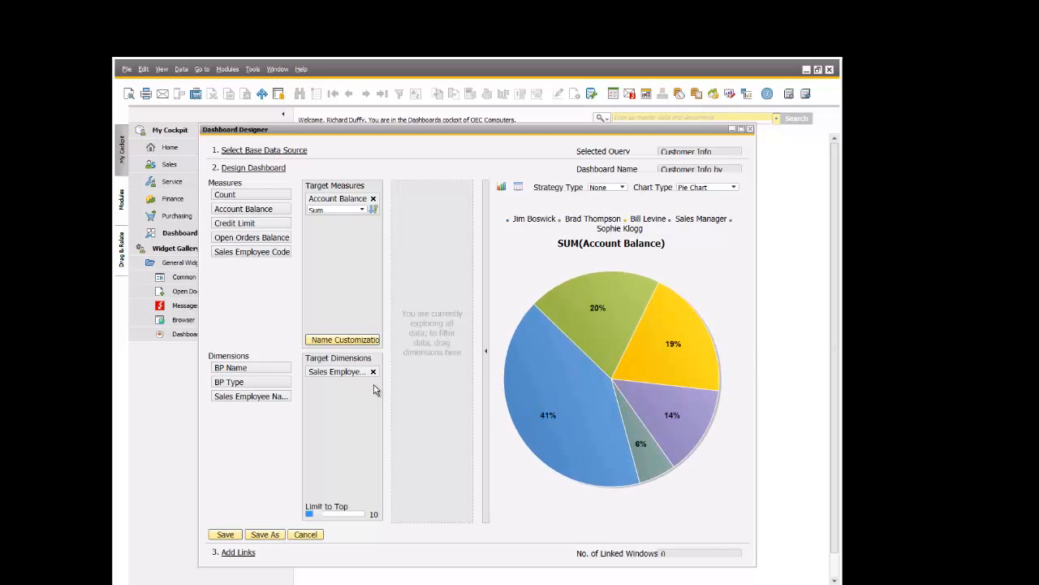
{"action": "mouse_move", "coordinate": [583, 329]}
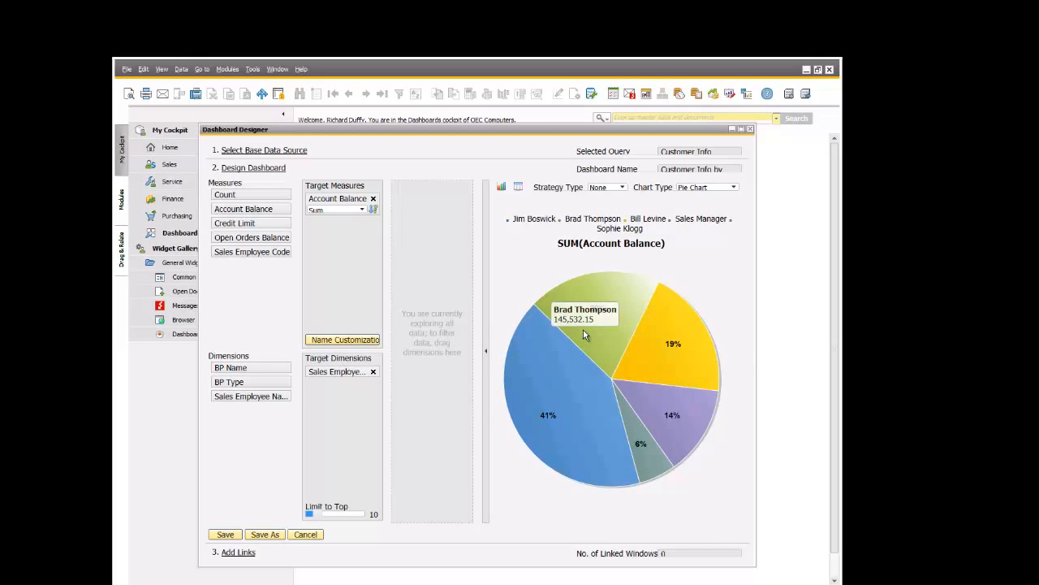
{"action": "mouse_move", "coordinate": [674, 328]}
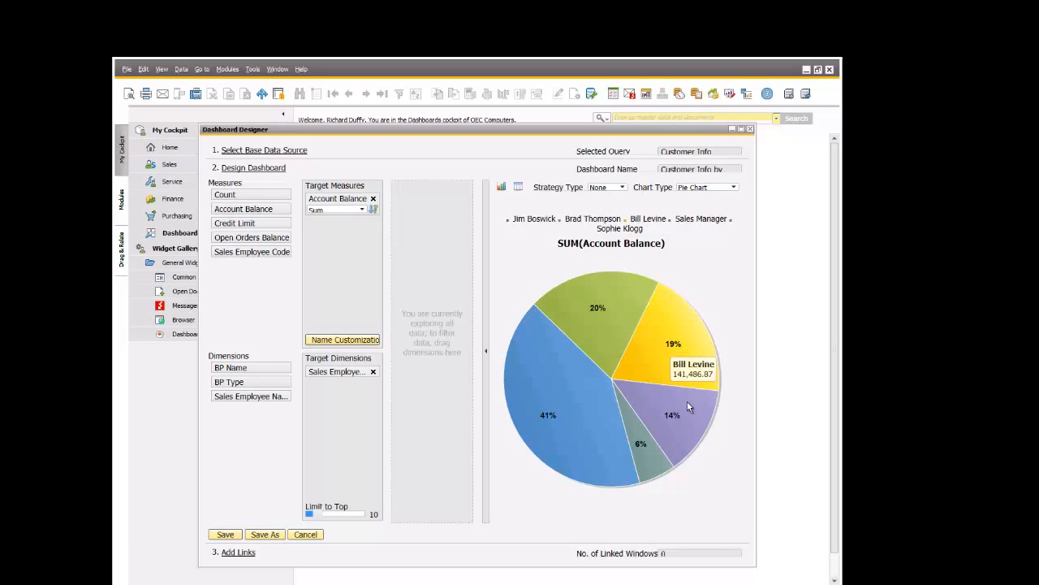
{"action": "mouse_move", "coordinate": [687, 402]}
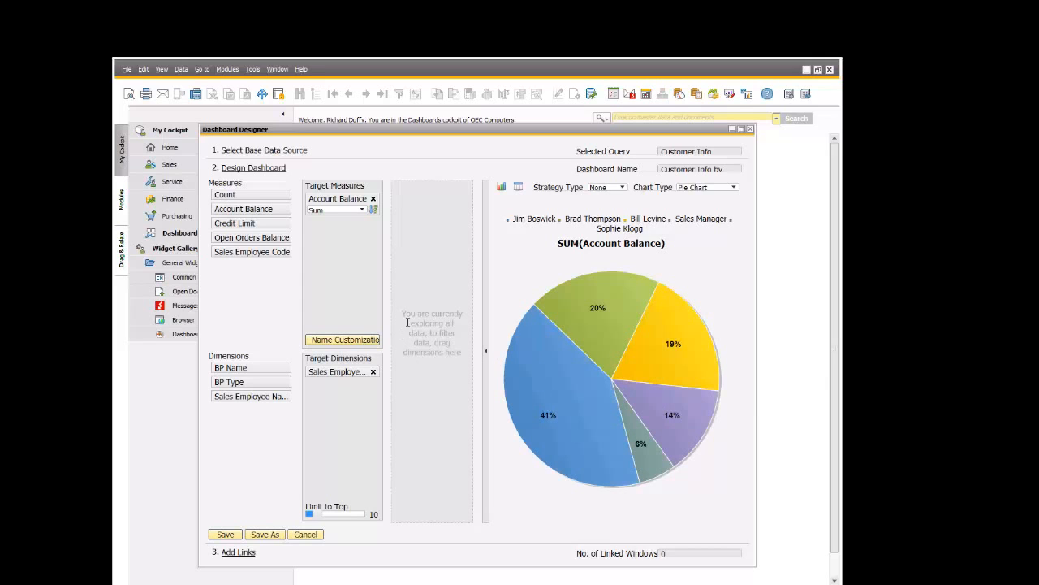
- Change the chart type to Multiple Bar Chart and add Open Orders Balance as a second target measure
{"action": "left_click", "coordinate": [732, 187]}
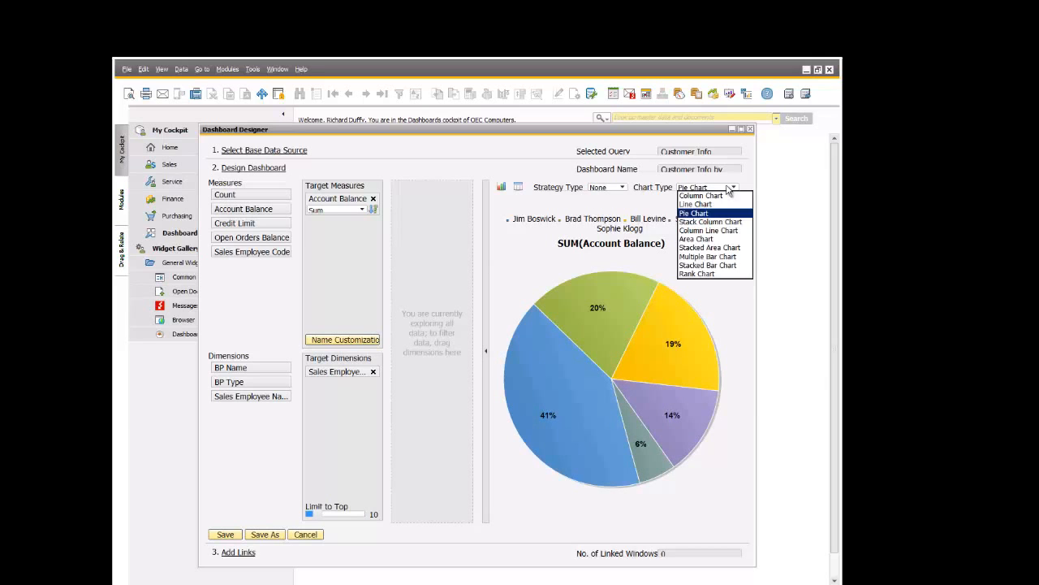
{"action": "left_click", "coordinate": [709, 257]}
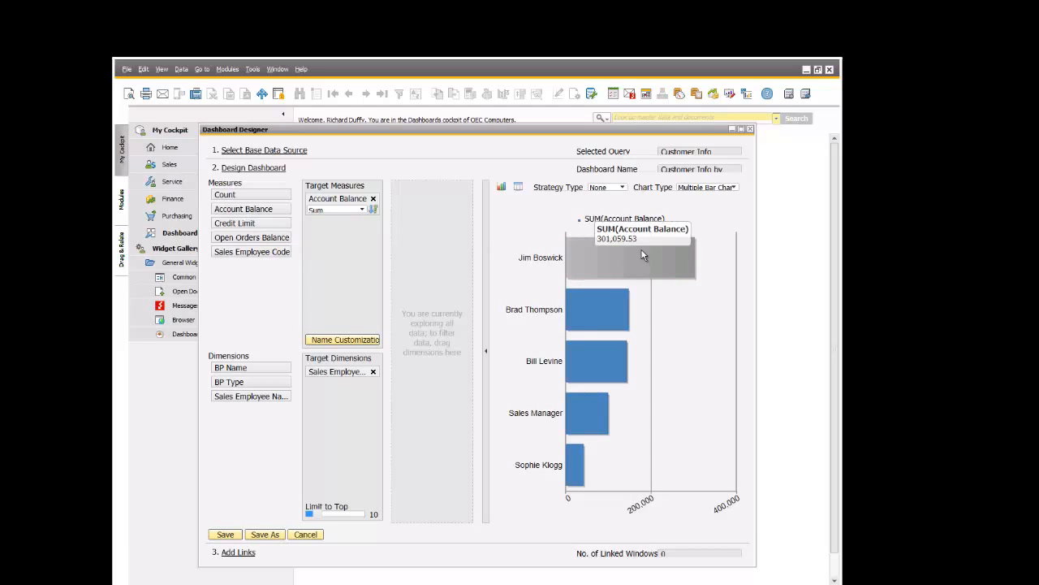
{"action": "left_click_drag", "start_coordinate": [236, 235], "coordinate": [335, 247]}
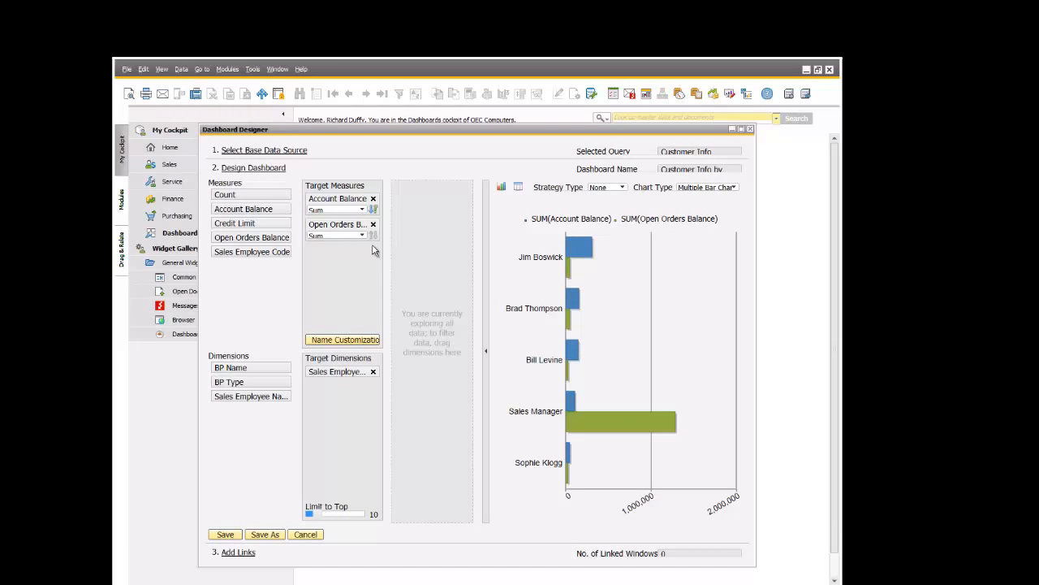
{"action": "mouse_move", "coordinate": [590, 249]}
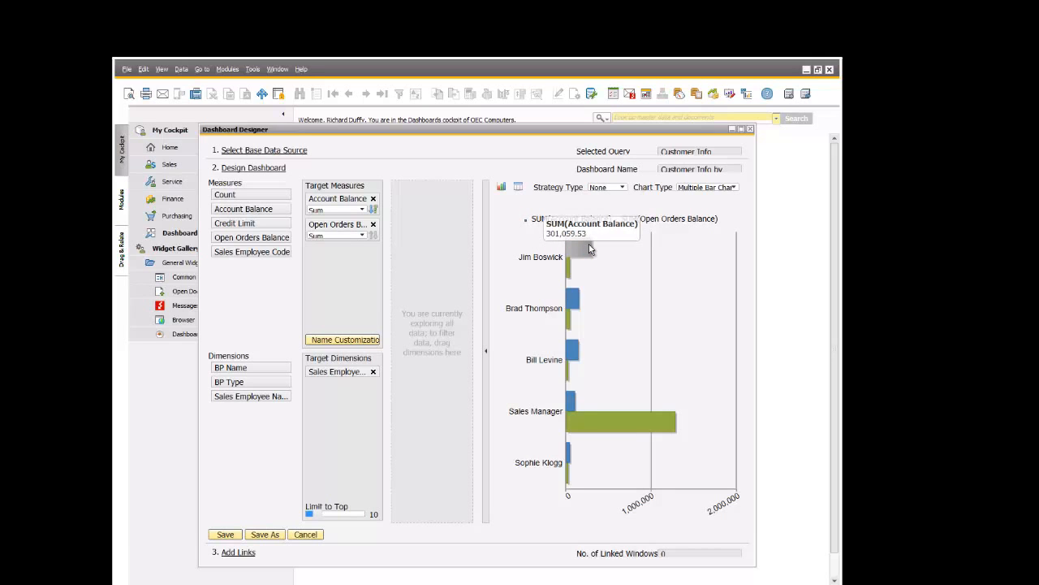
{"action": "mouse_move", "coordinate": [568, 268]}
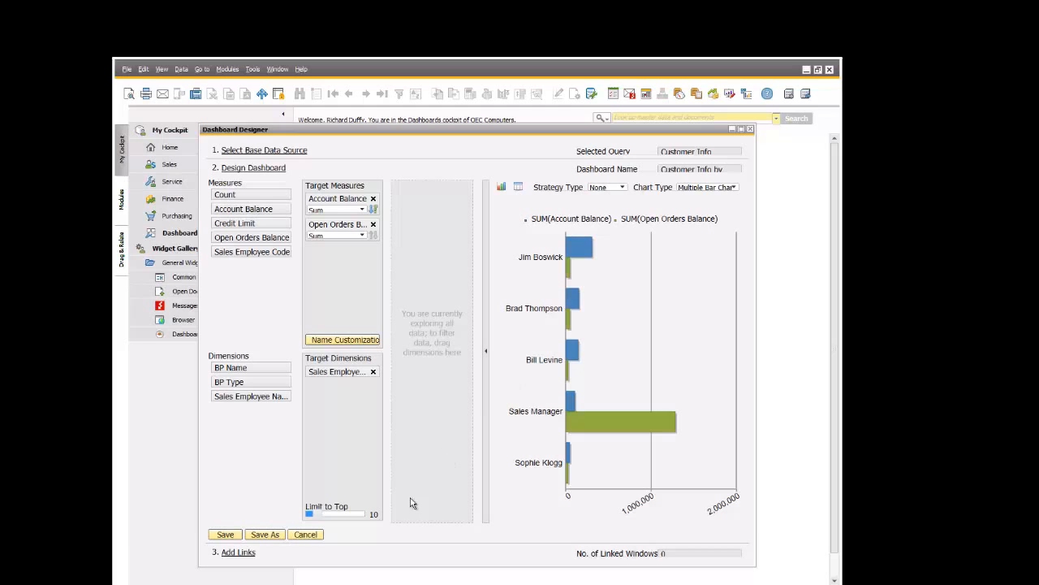
- Save the redesigned dashboard as a new one named "Detailed Customer Info by Sales Rep"
{"action": "left_click", "coordinate": [265, 534]}
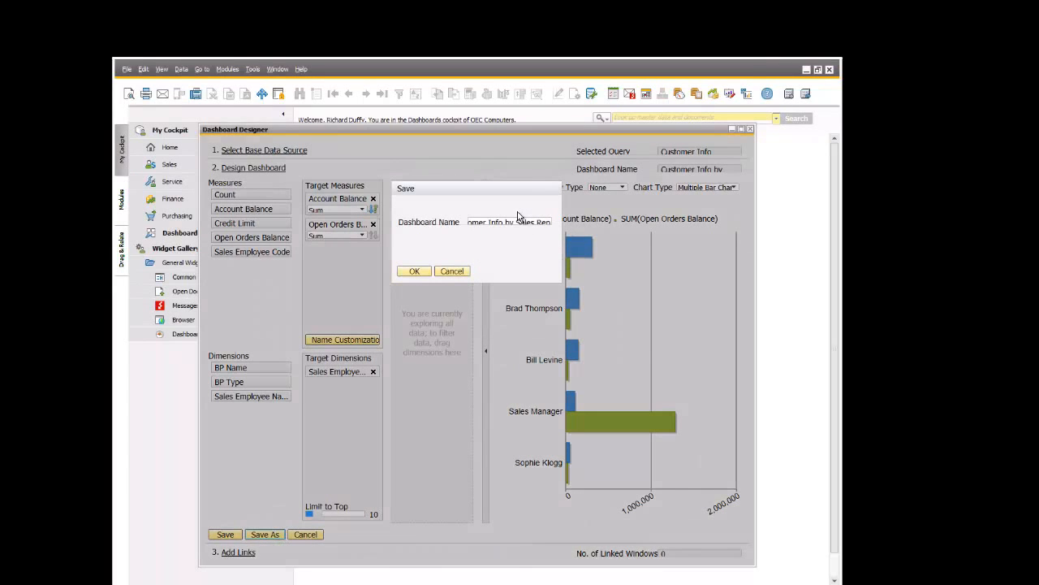
{"action": "triple_click", "coordinate": [516, 220]}
{"action": "type", "text": "De"}
{"action": "type", "text": "tailed Customer Info by Sale"}
{"action": "type", "text": "s Rep"}
{"action": "left_click", "coordinate": [413, 272]}
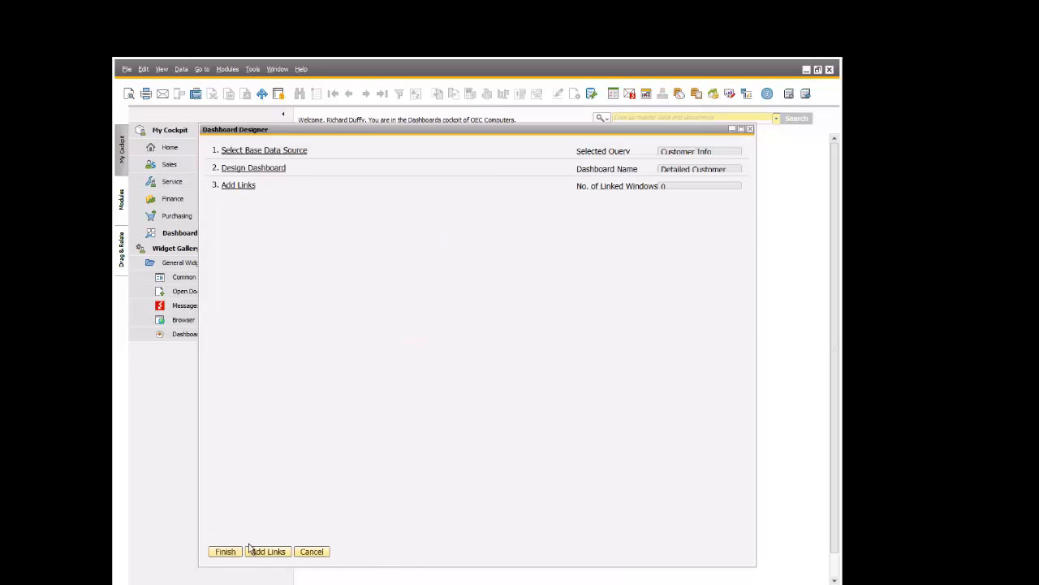
- Finish the dashboard without adding links, and close both the designer and the dashboard manager
{"action": "left_click", "coordinate": [225, 551]}
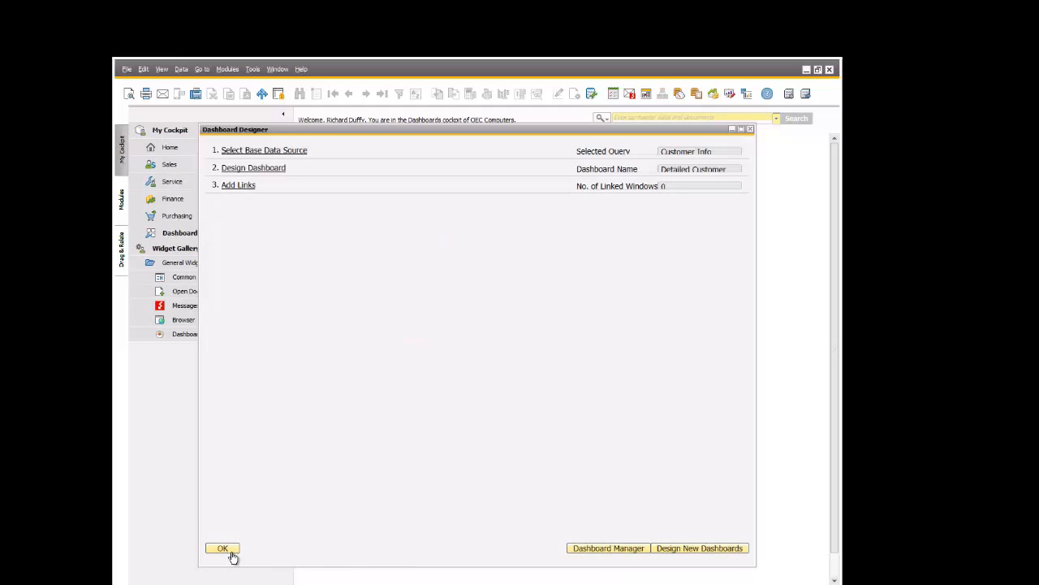
{"action": "left_click", "coordinate": [225, 550]}
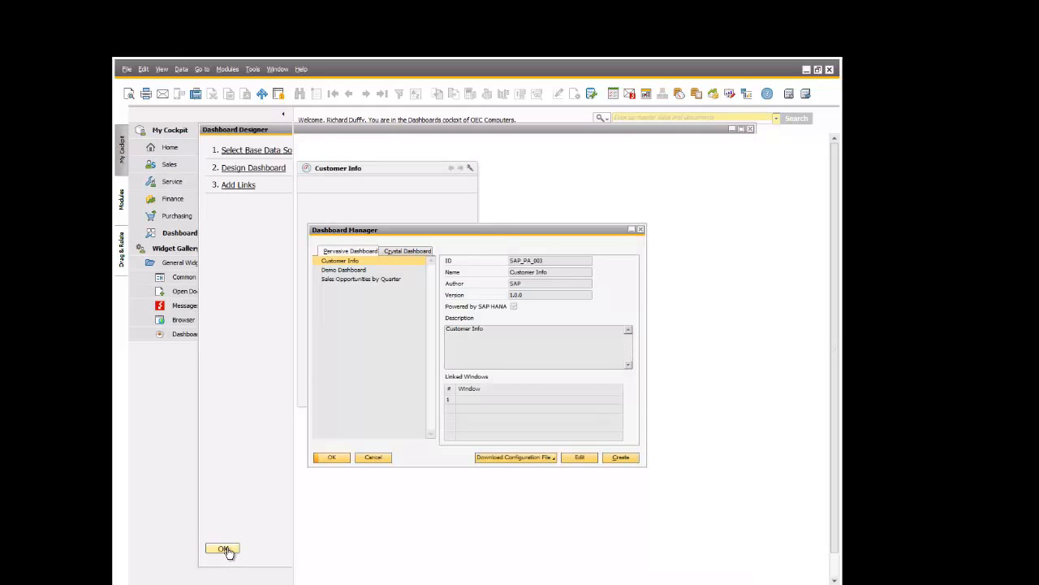
{"action": "left_click", "coordinate": [337, 458]}
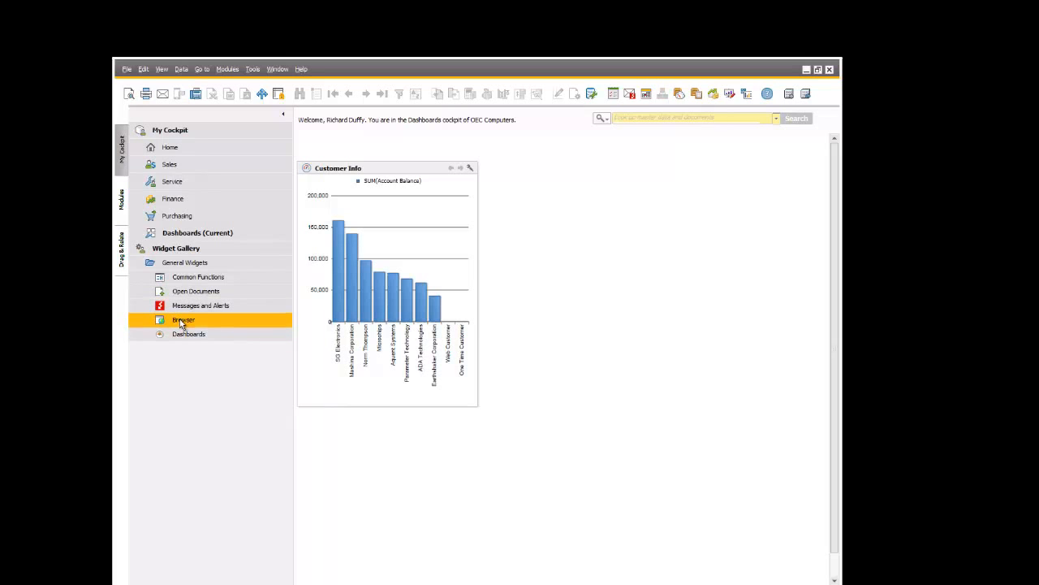
- Add a new Dashboards widget to the cockpit beside the Customer Info chart
{"action": "left_click_drag", "start_coordinate": [188, 338], "coordinate": [582, 252]}
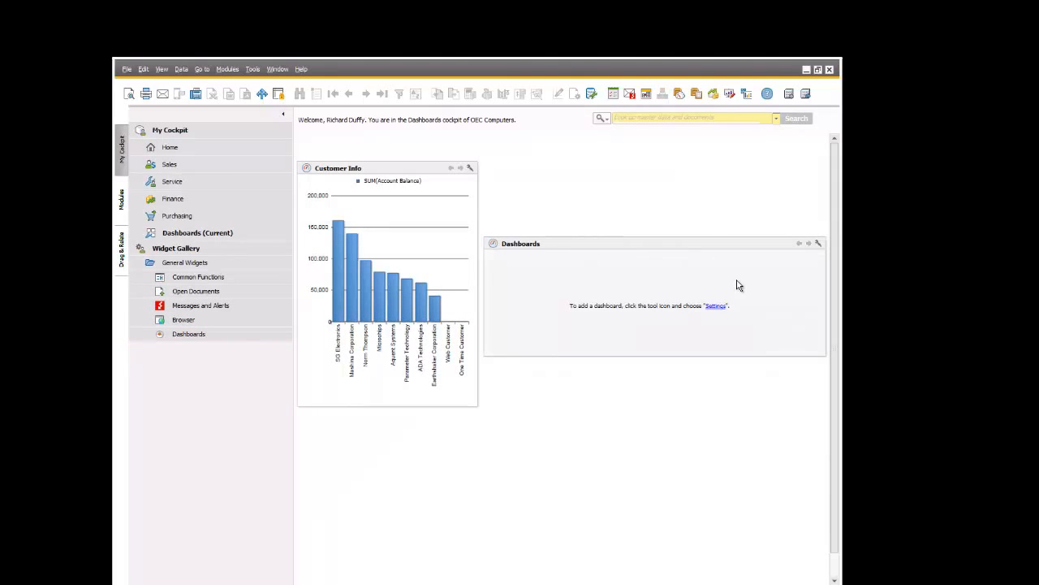
- Set the new widget to display the "Detailed Customer Info by Sales Rep" dashboard
{"action": "left_click", "coordinate": [716, 306]}
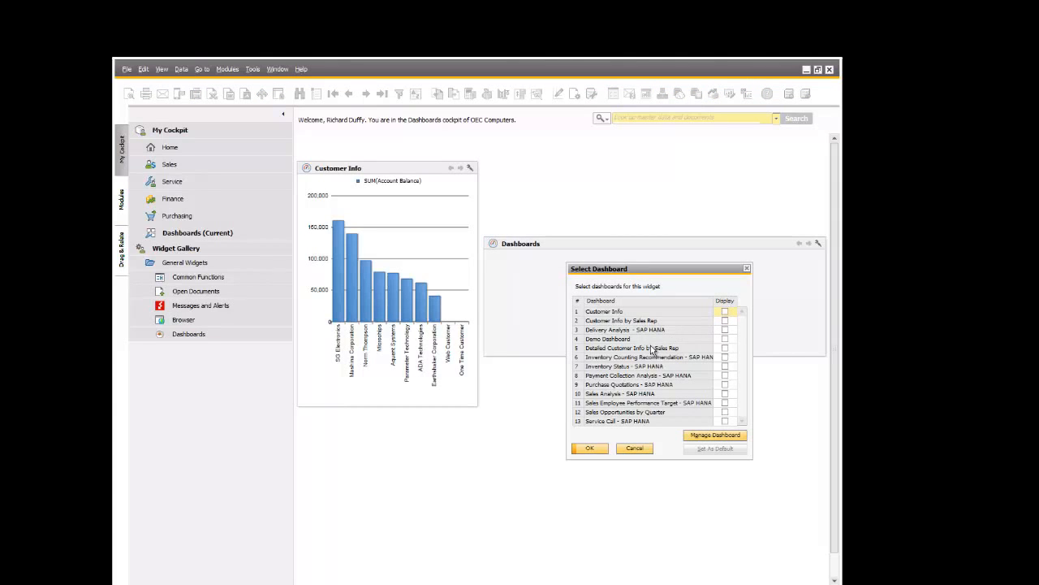
{"action": "left_click", "coordinate": [725, 348]}
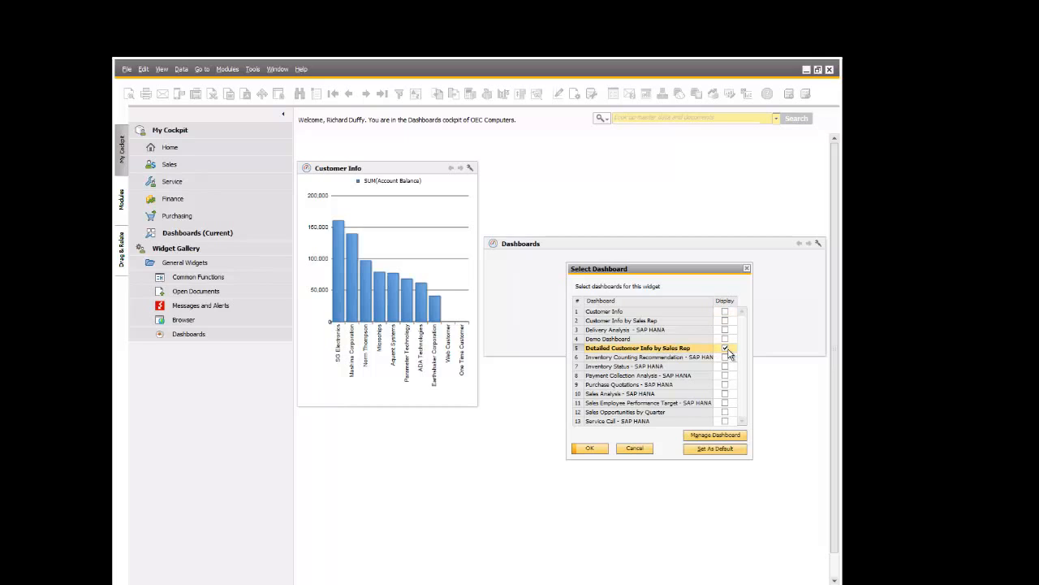
{"action": "left_click", "coordinate": [591, 449]}
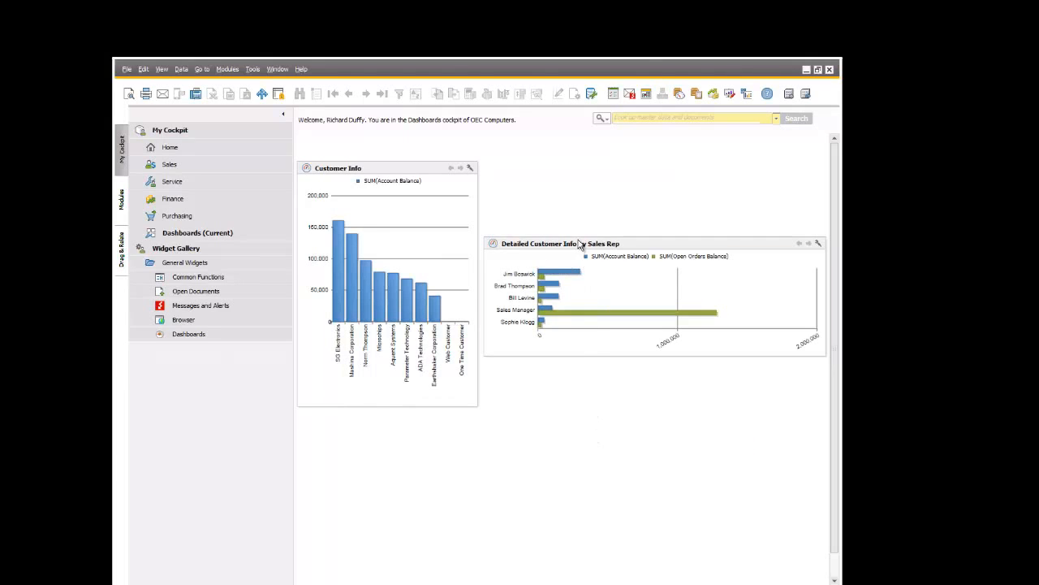
- Align the Detailed Customer Info by Sales Rep widget beside Customer Info at matching height and width, and collapse the cockpit navigation pane
{"action": "left_click_drag", "start_coordinate": [578, 236], "coordinate": [568, 172]}
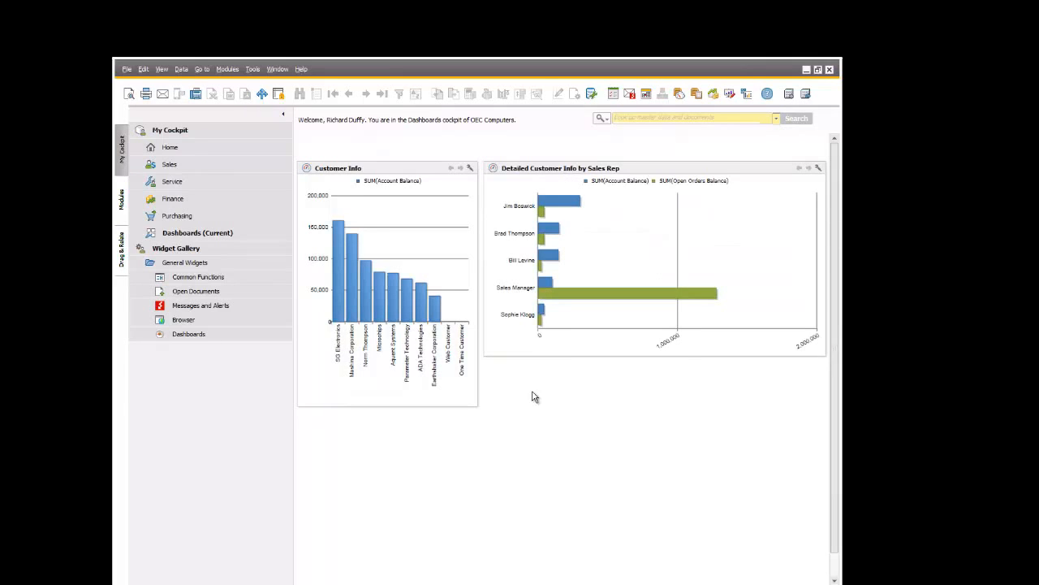
{"action": "left_click_drag", "start_coordinate": [522, 355], "coordinate": [534, 394]}
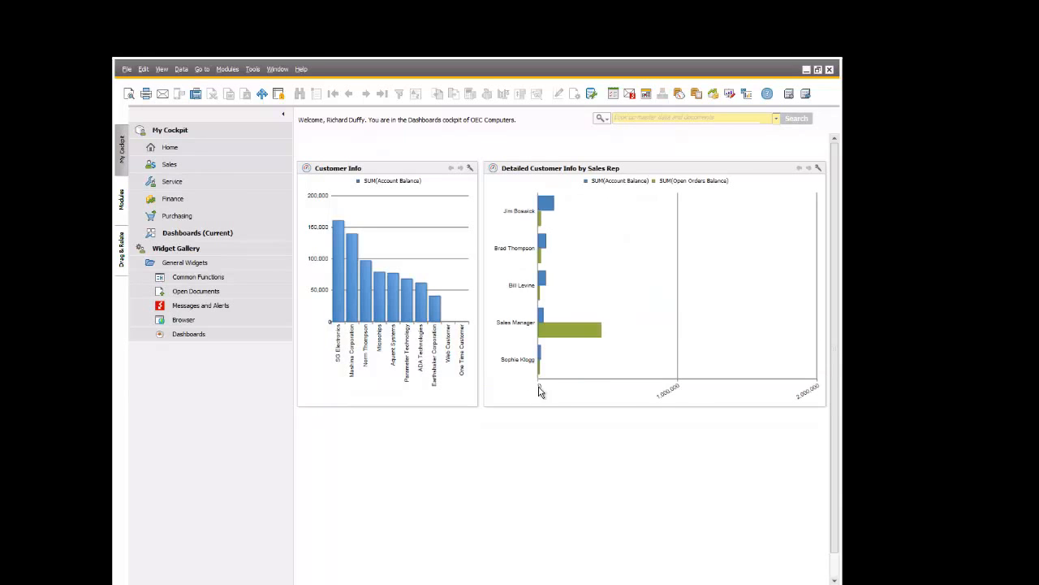
{"action": "mouse_move", "coordinate": [600, 341]}
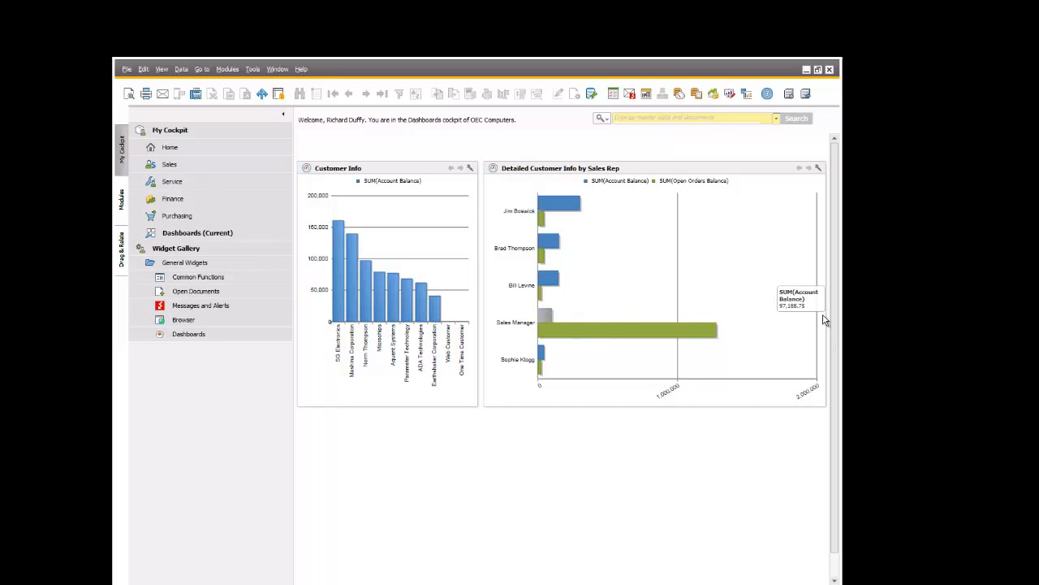
{"action": "left_click_drag", "start_coordinate": [827, 315], "coordinate": [747, 319]}
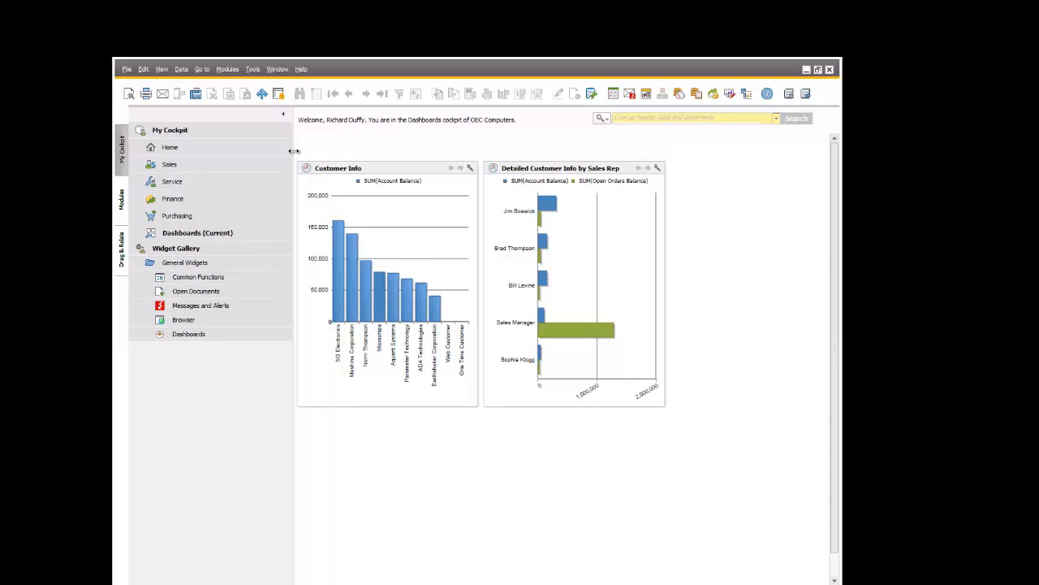
{"action": "left_click", "coordinate": [284, 116]}
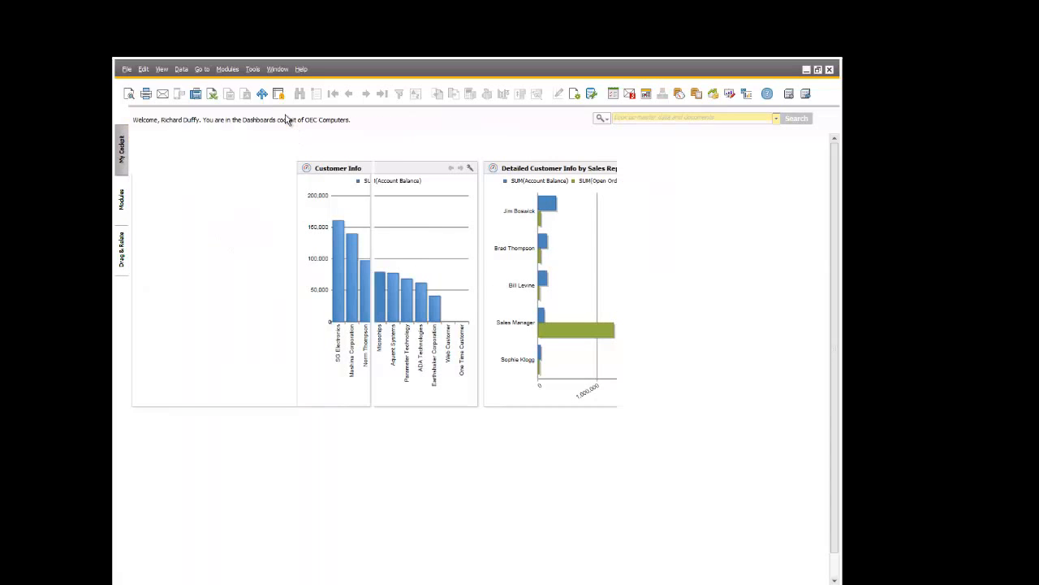